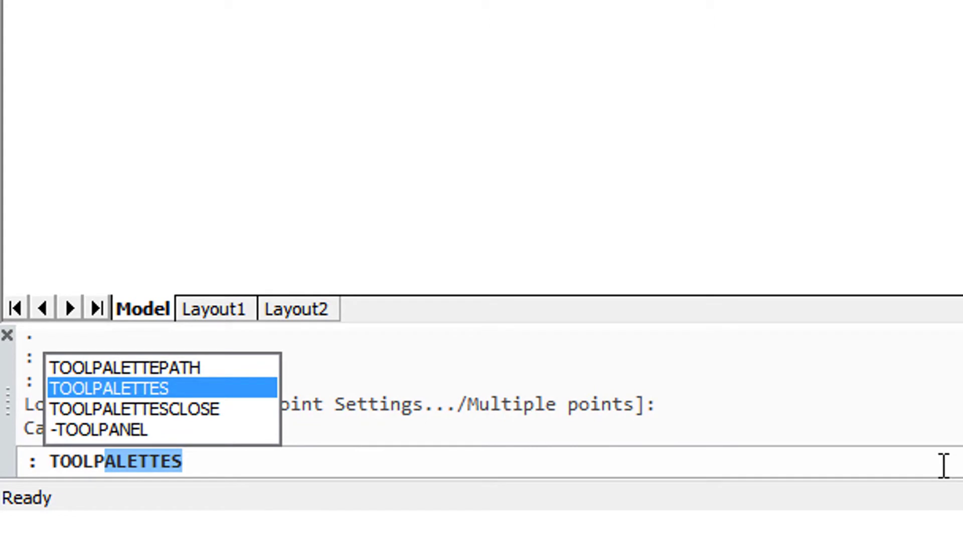
Step: Run TOOLPALETTES to show the Tool Palettes panel beside the drawing
key(Return)
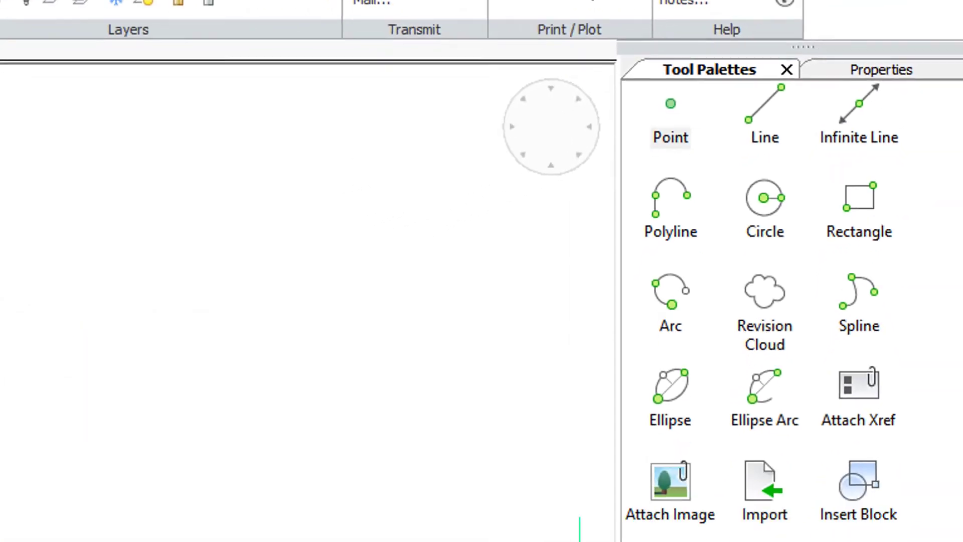
Step: Float the Tool Palettes, draw a circle with its Circle tool, and show the Hatches set
mouse_move(825, 49)
mouse_down()
mouse_move(483, 111)
mouse_move(142, 142)
mouse_up()
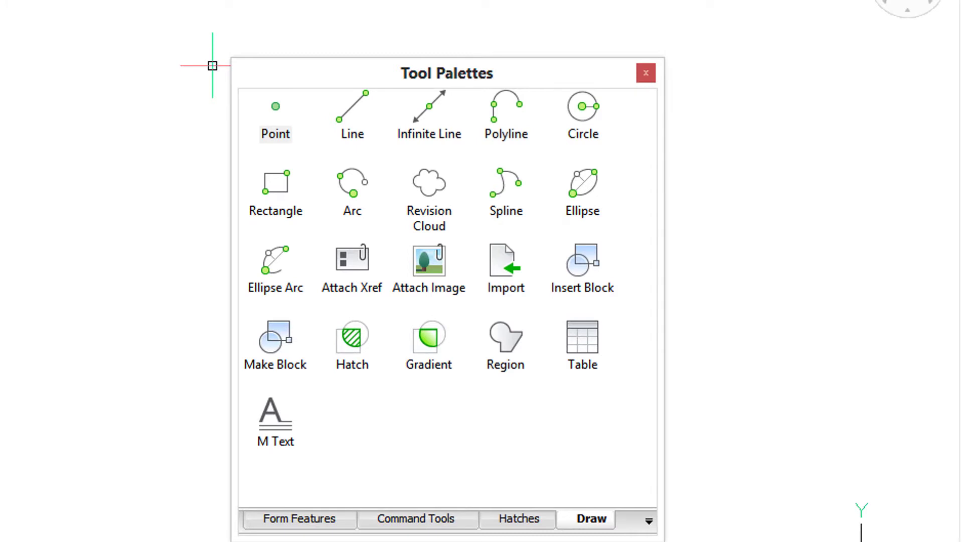
click(582, 107)
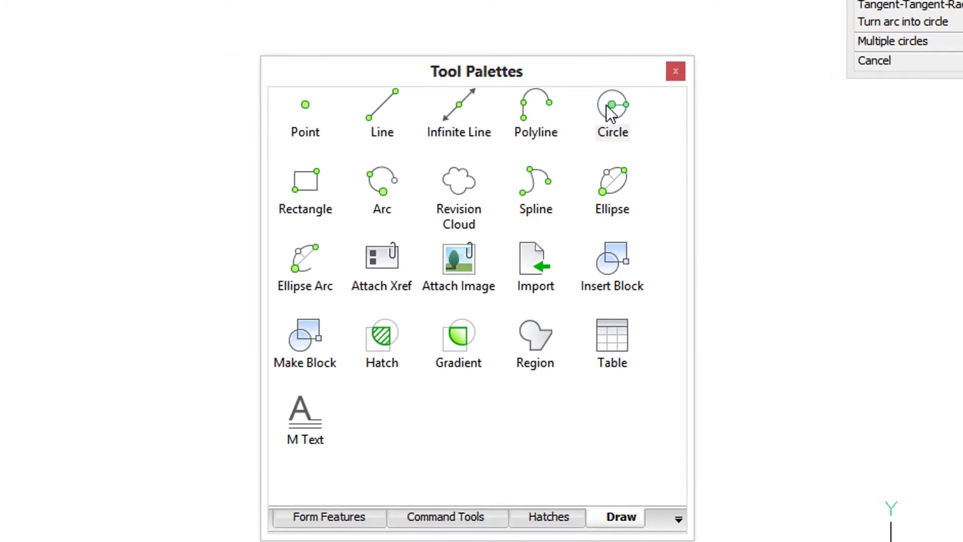
click(72, 115)
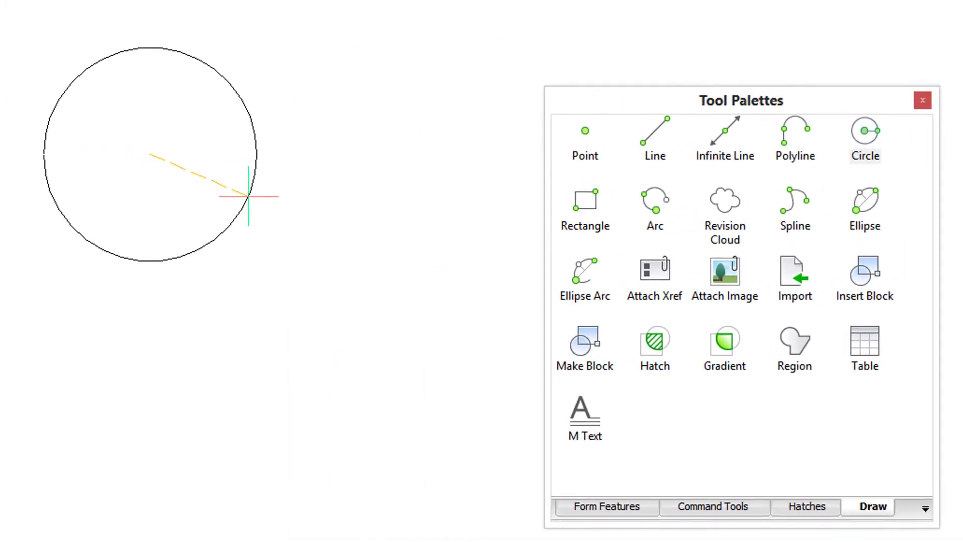
click(248, 196)
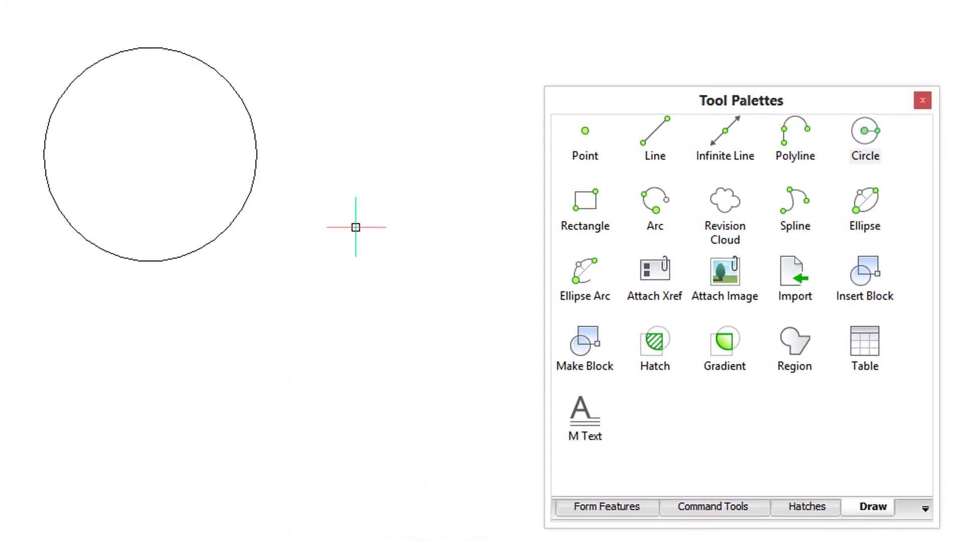
click(804, 506)
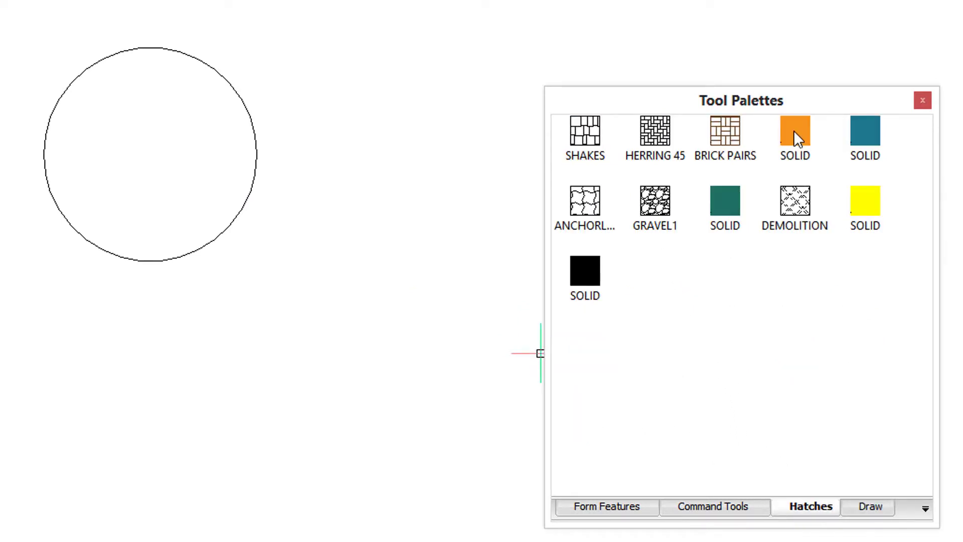
Step: Drag the orange SOLID swatch, then the GRAVEL1 pattern, onto the circle
mouse_move(798, 144)
mouse_down()
mouse_move(215, 142)
mouse_move(200, 130)
mouse_up()
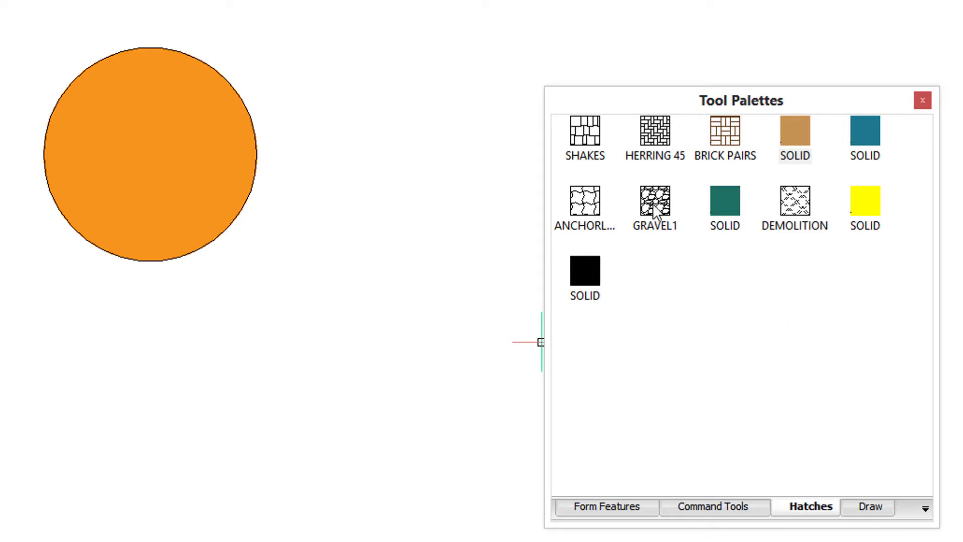
mouse_move(655, 209)
mouse_down()
mouse_move(591, 212)
mouse_move(210, 140)
mouse_up()
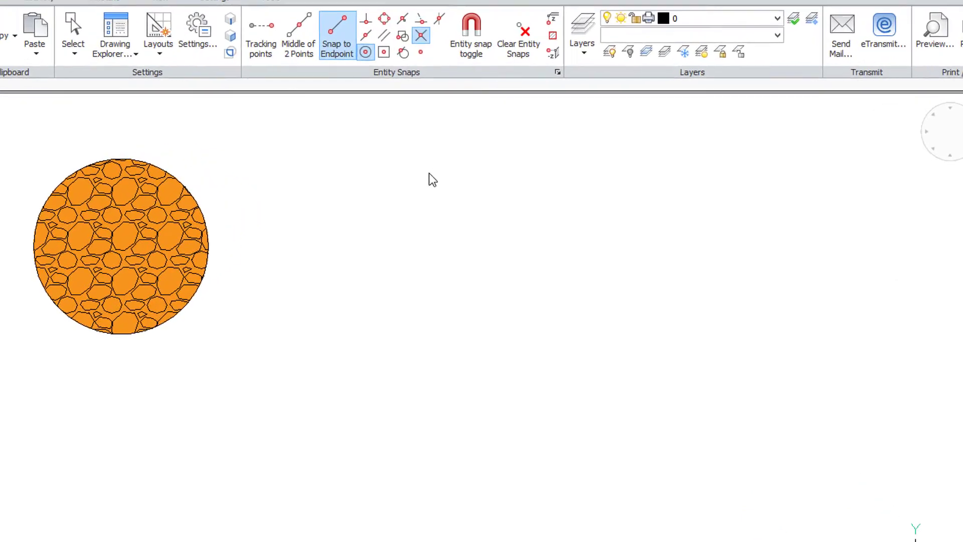
Step: Reopen Tool Palettes from the ribbon's right-click menu and float it over the drawing
right_click(409, 47)
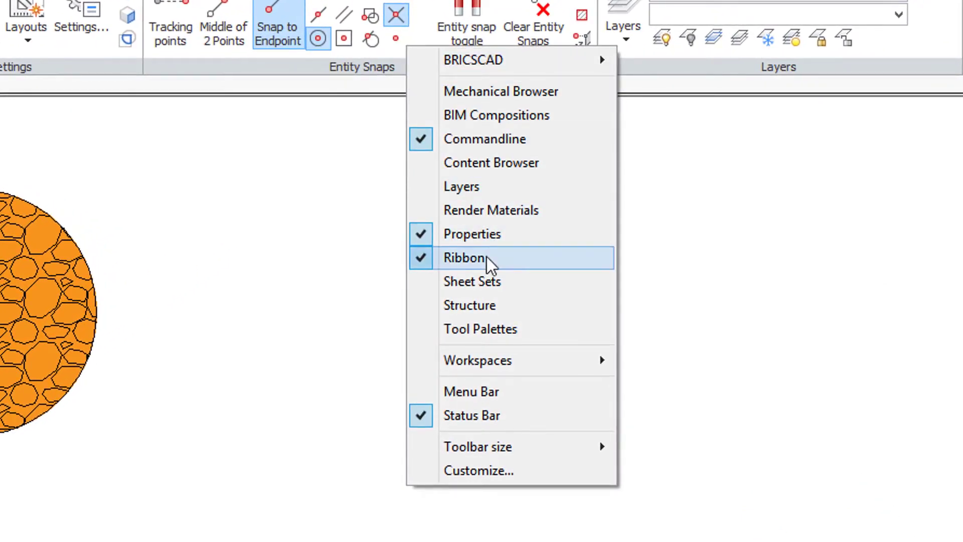
click(498, 326)
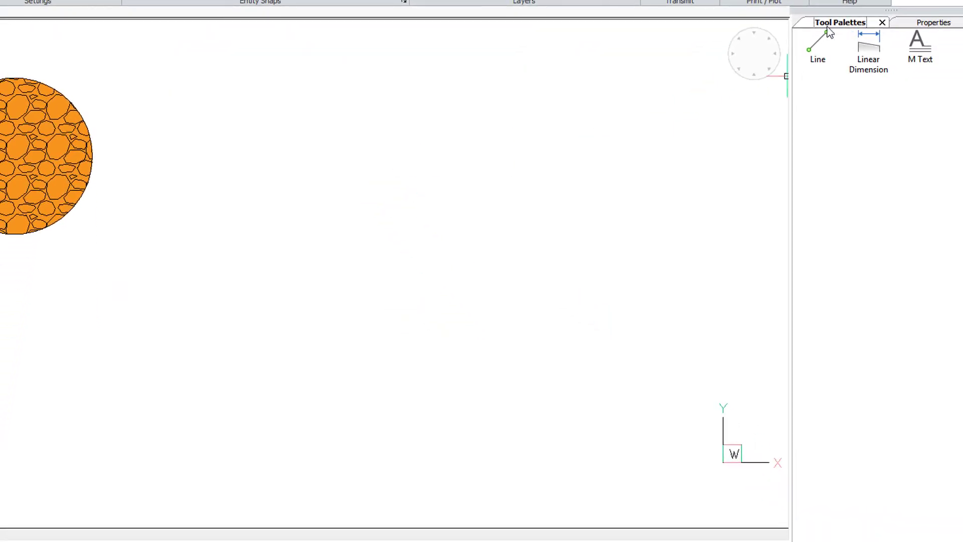
drag(829, 33, 362, 94)
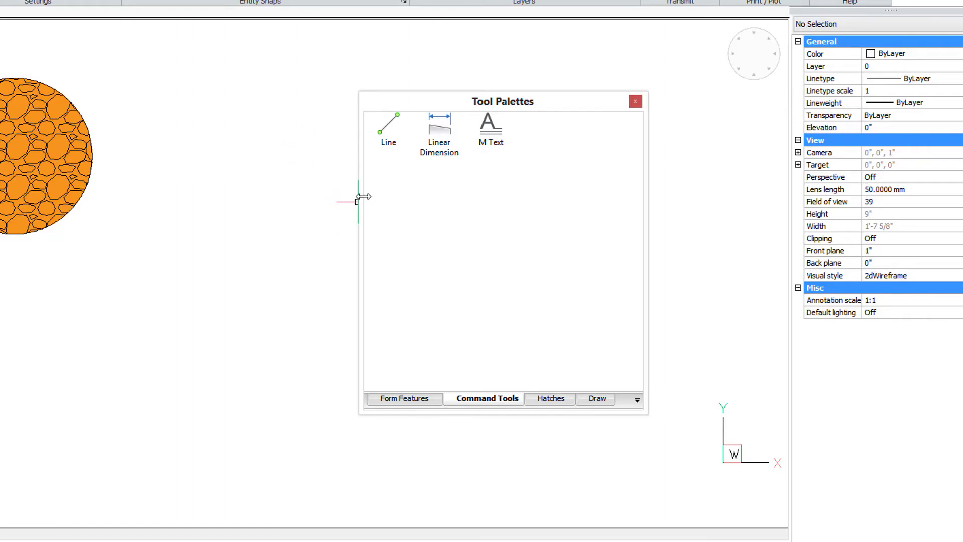
right_click(391, 135)
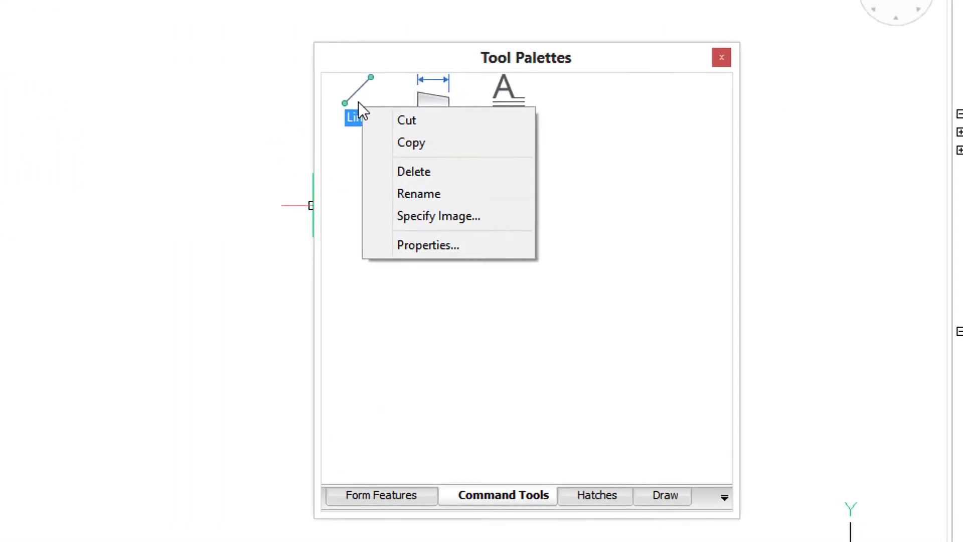
click(449, 246)
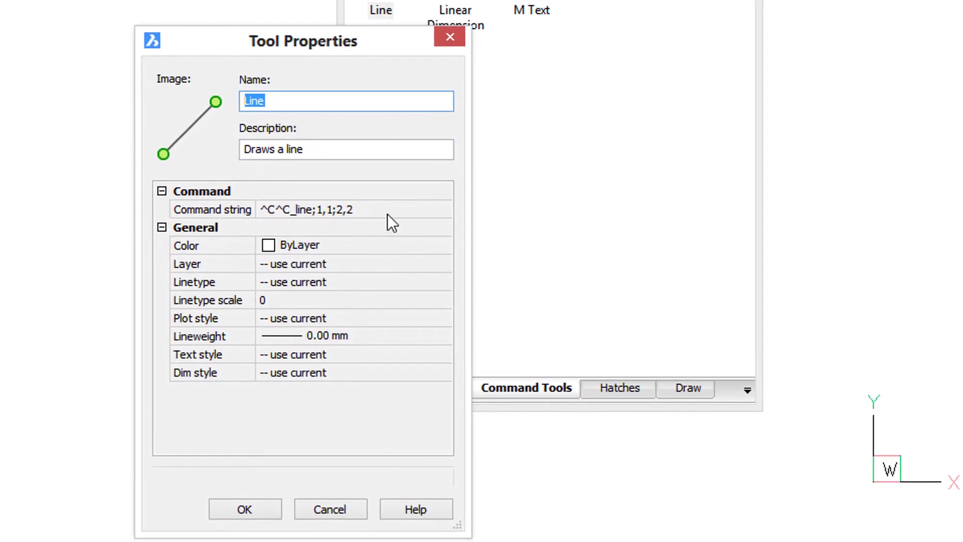
click(388, 211)
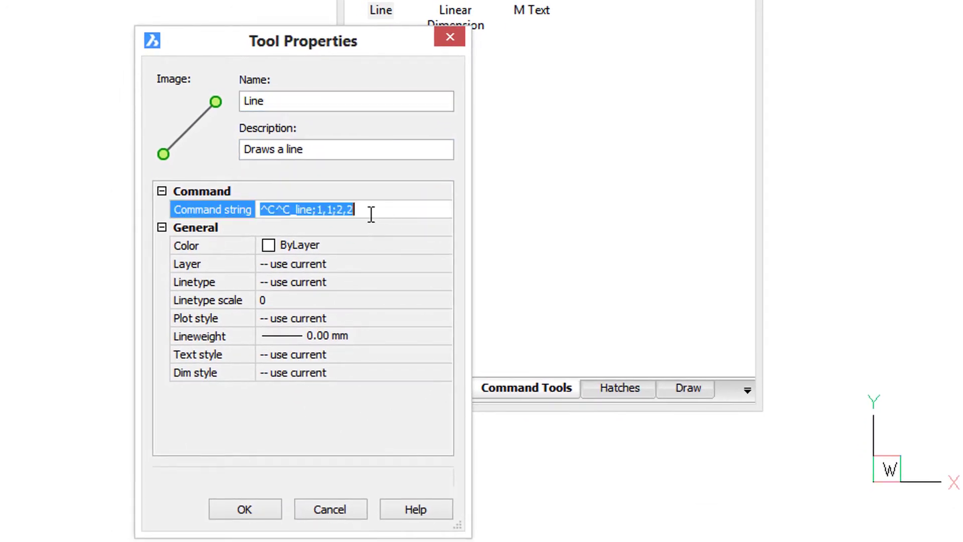
drag(312, 210, 354, 211)
click(377, 213)
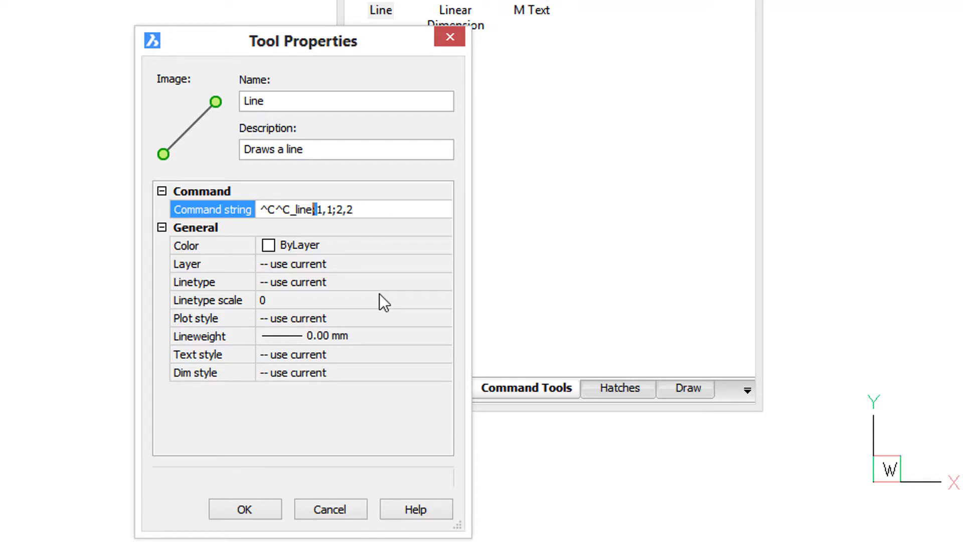
click(276, 506)
Step: Draw a line from 1,1 to 2,2 with the palette's Line tool
click(552, 75)
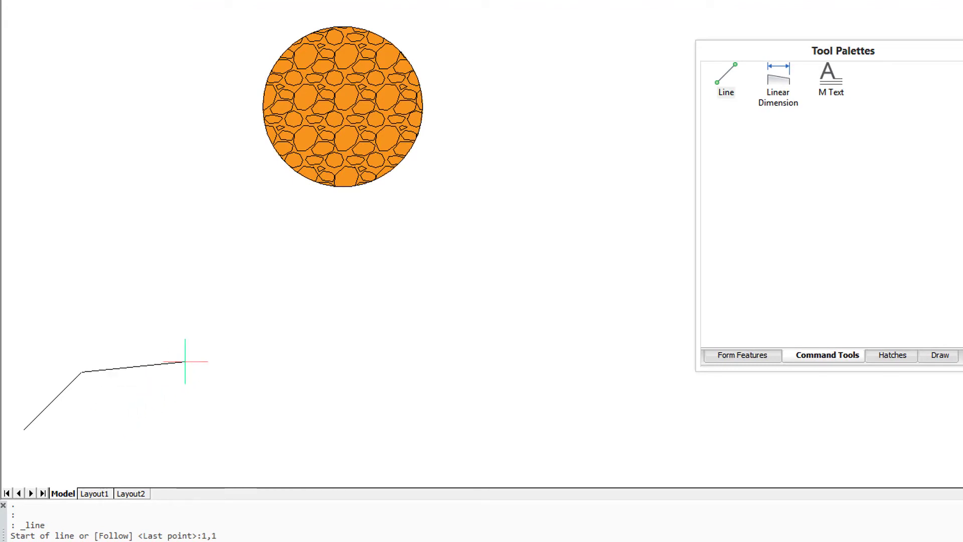
key(Return)
text(2,2)
key(Return)
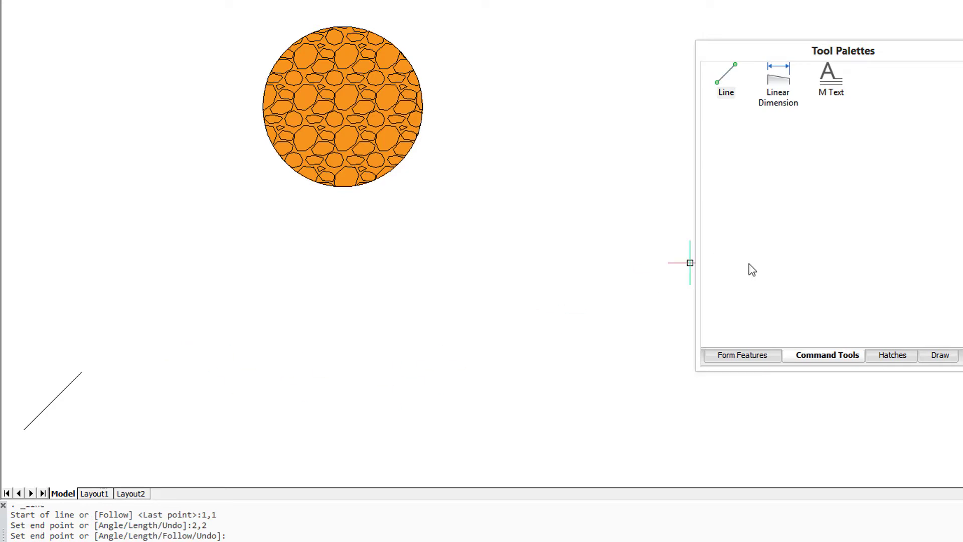
Step: Append ';;' to the Line tool's command string in its Properties, then run the tool
right_click(729, 97)
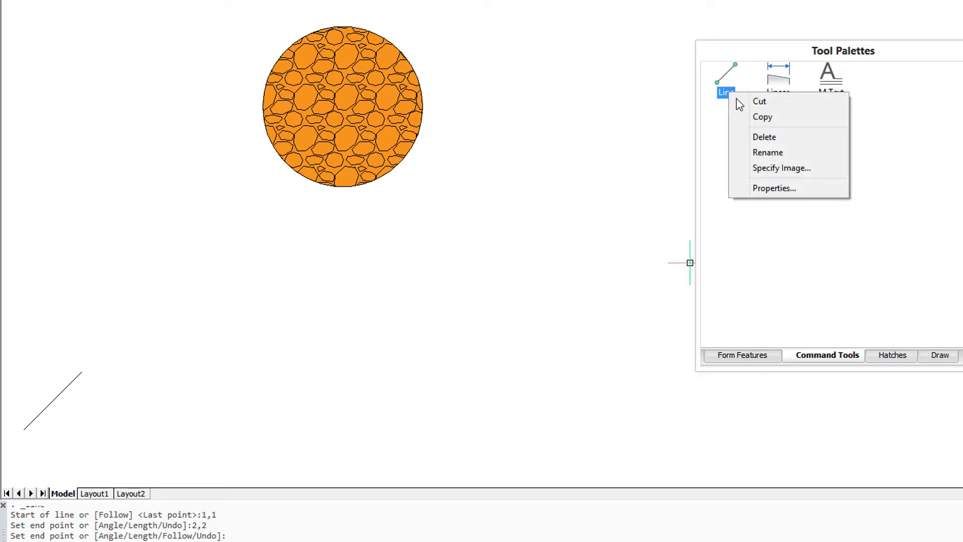
click(759, 193)
key(Escape)
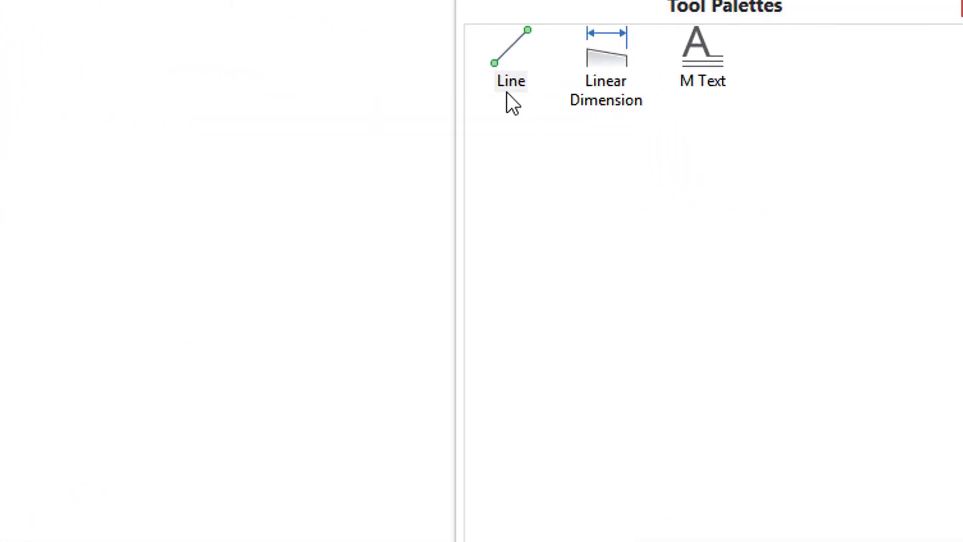
right_click(708, 89)
click(565, 265)
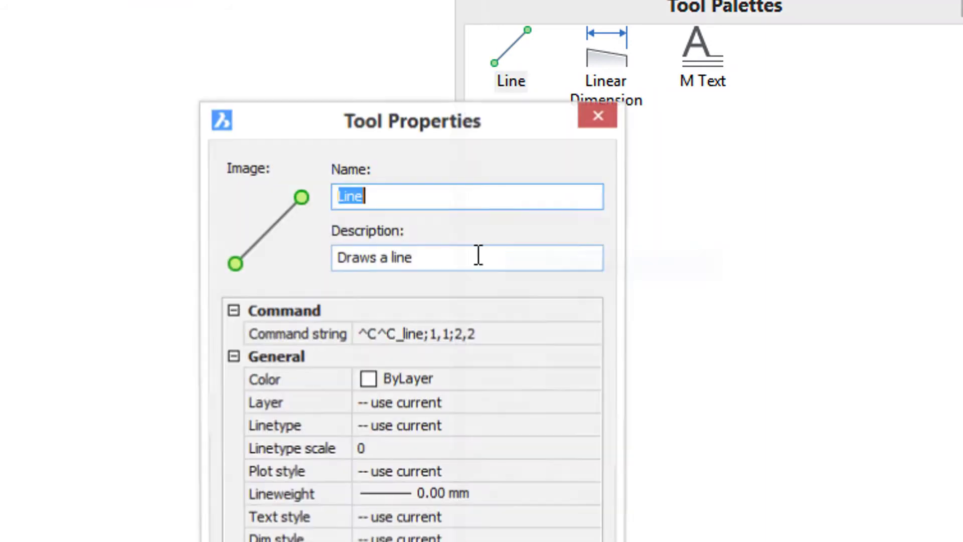
click(494, 337)
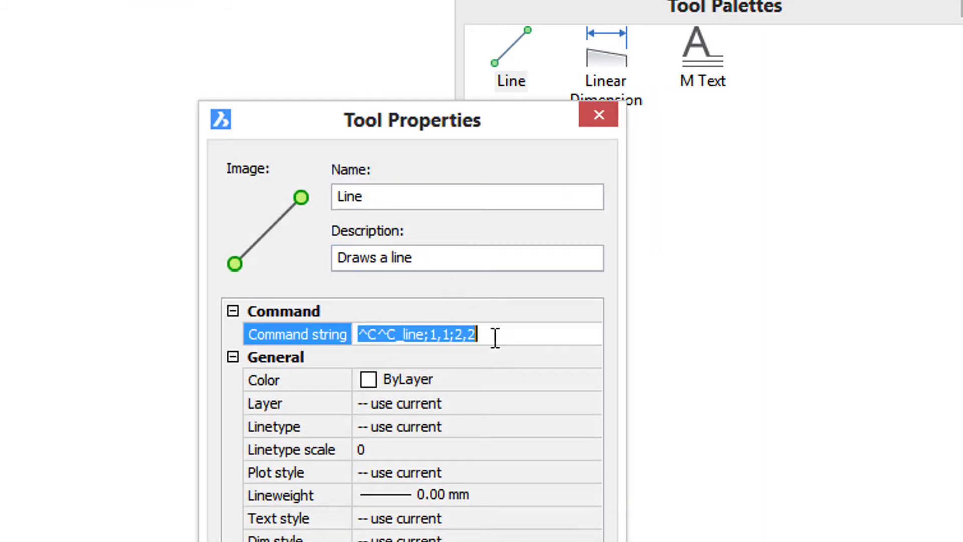
click(495, 337)
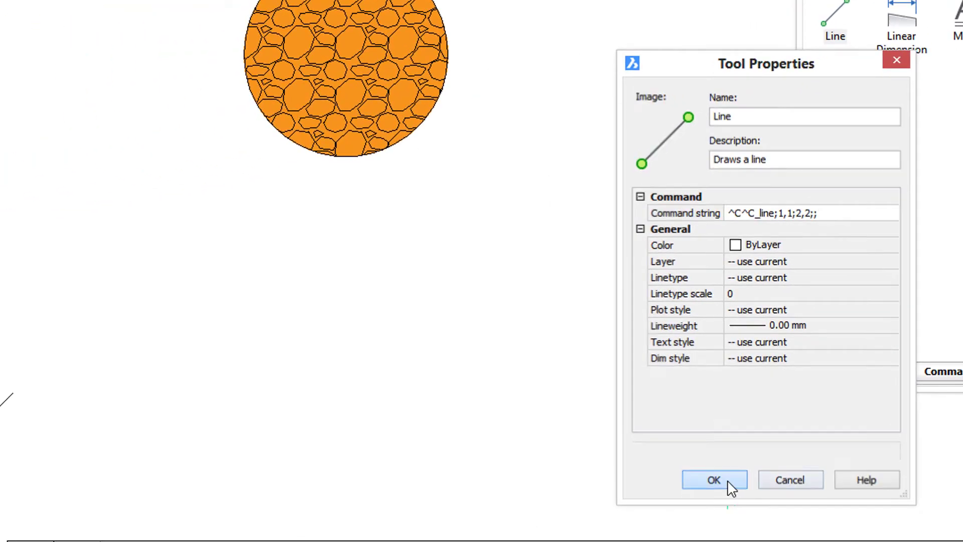
click(731, 486)
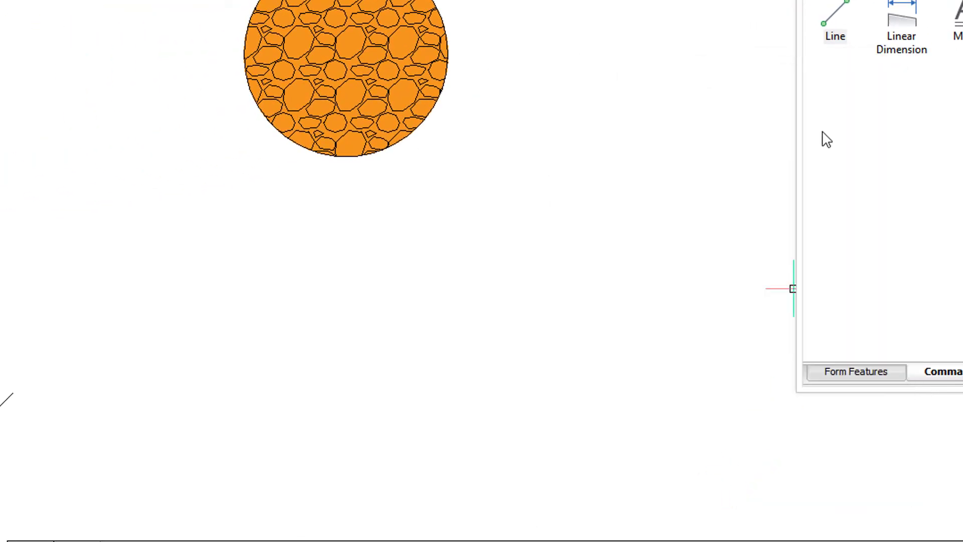
click(835, 18)
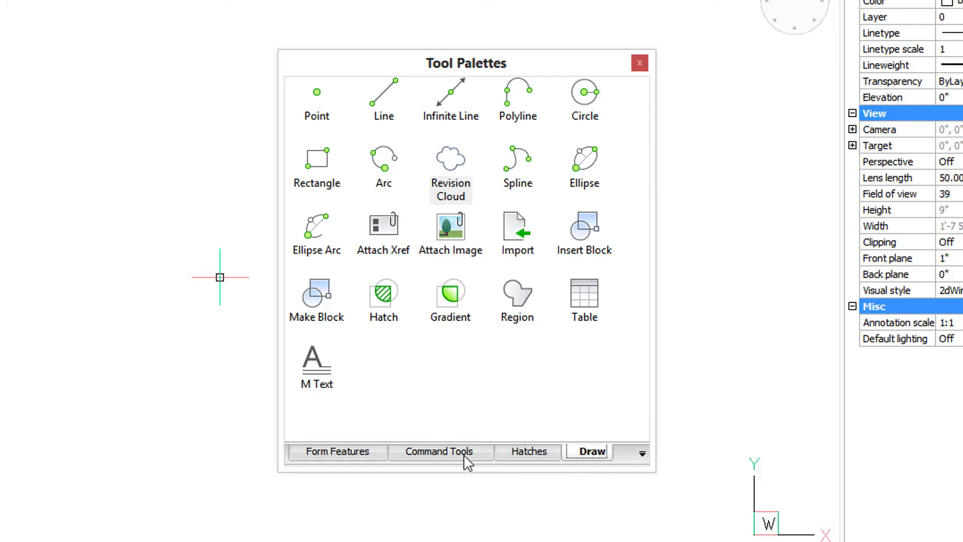
Step: Copy the Revision Cloud tool from the Draw palette
right_click(452, 173)
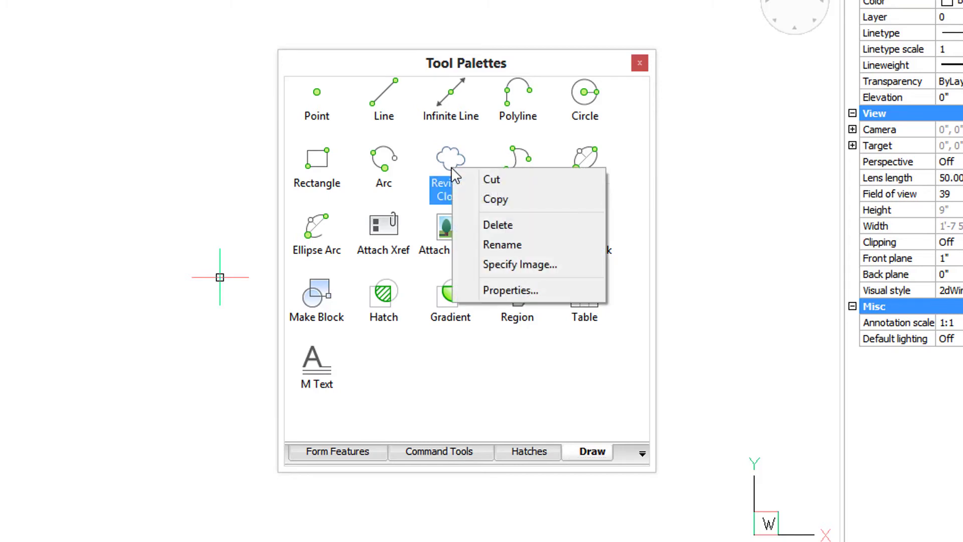
click(496, 199)
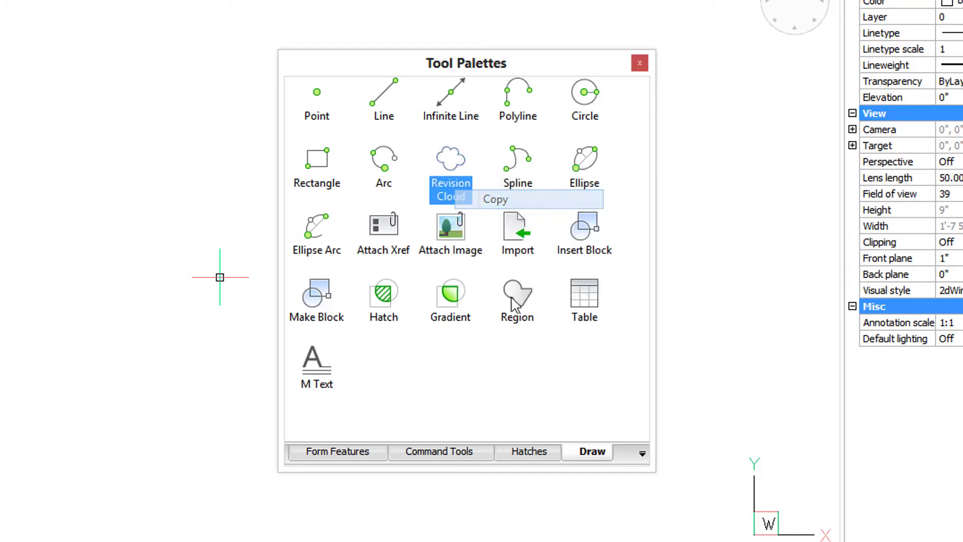
Step: Paste the Revision Cloud tool into Command Tools and start a cloud with it
click(468, 454)
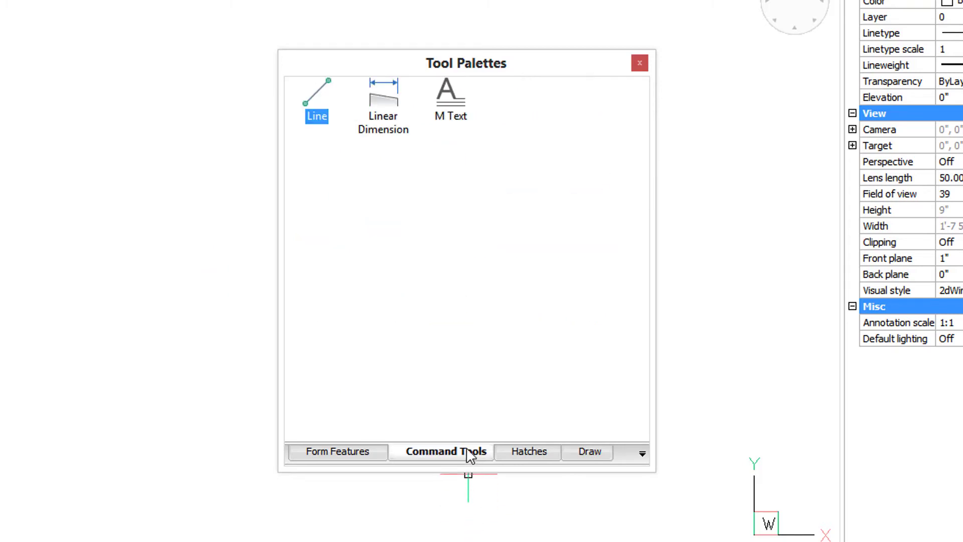
right_click(474, 213)
click(516, 250)
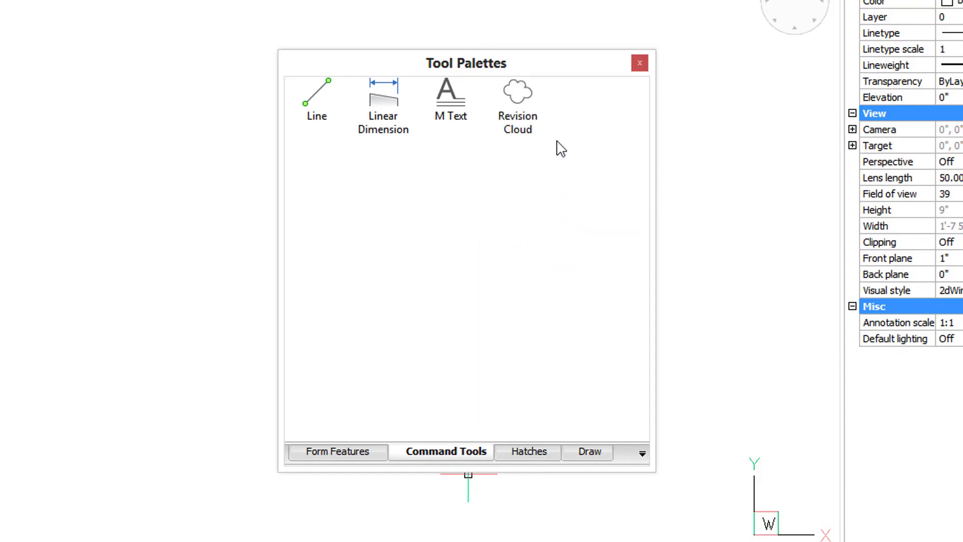
click(519, 98)
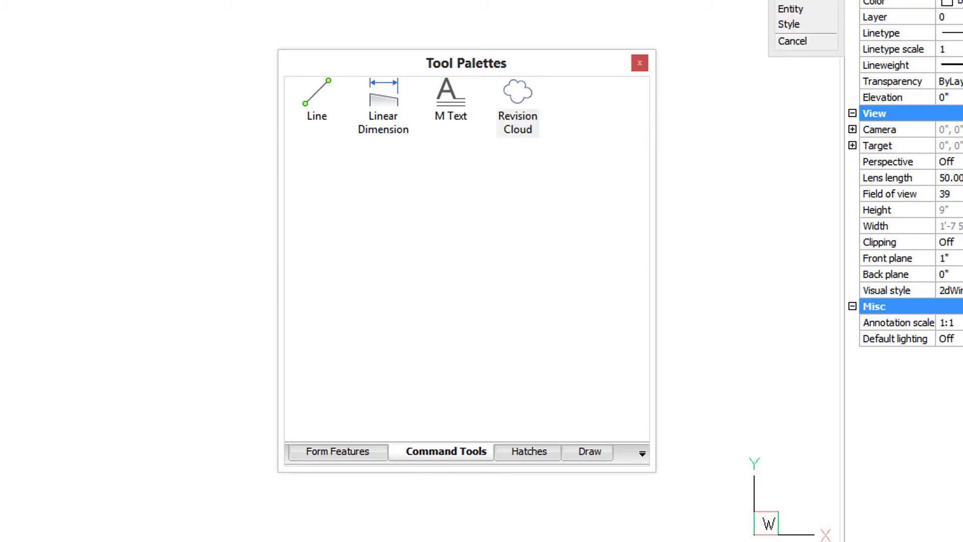
click(45, 213)
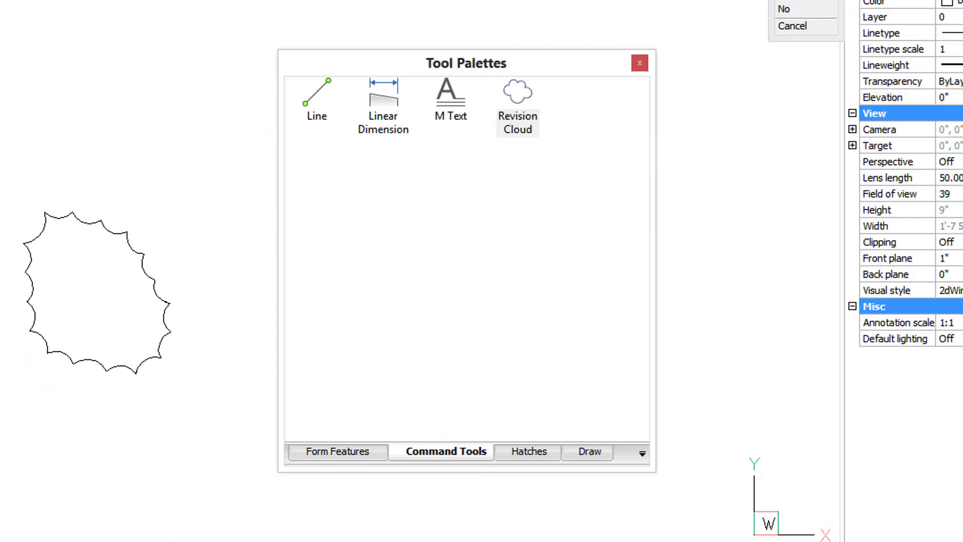
Step: Finish the cloud, then use -LAYER Make to create a current layer named redline
key(Return)
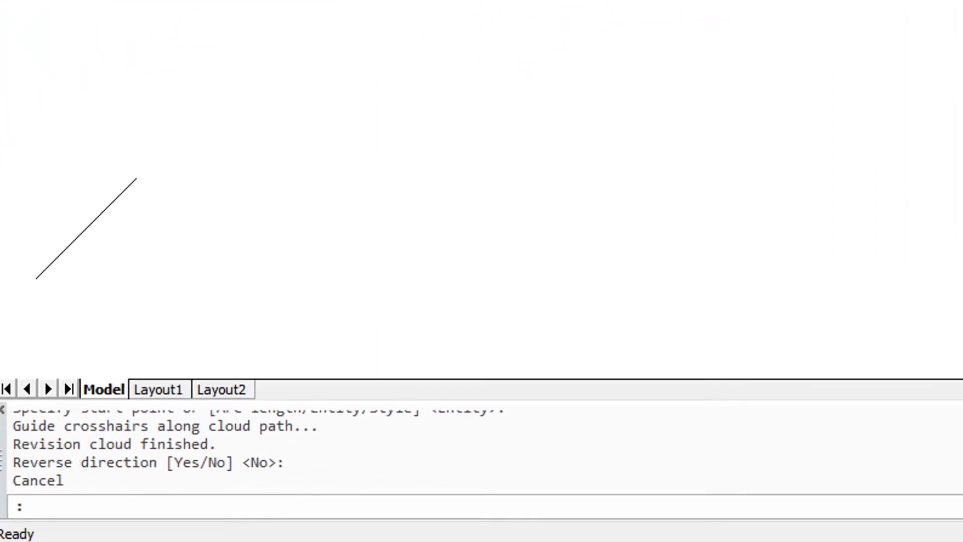
text(-LAYER)
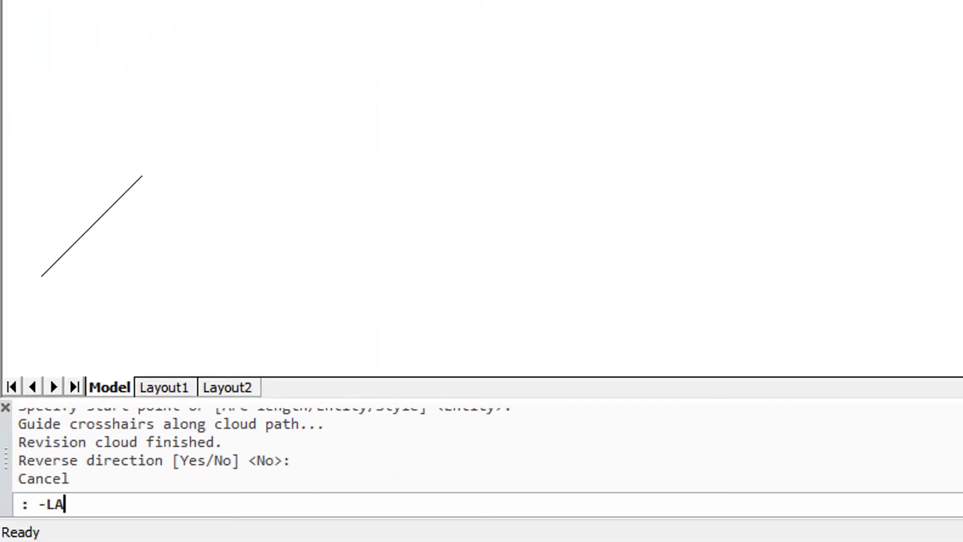
key(Return)
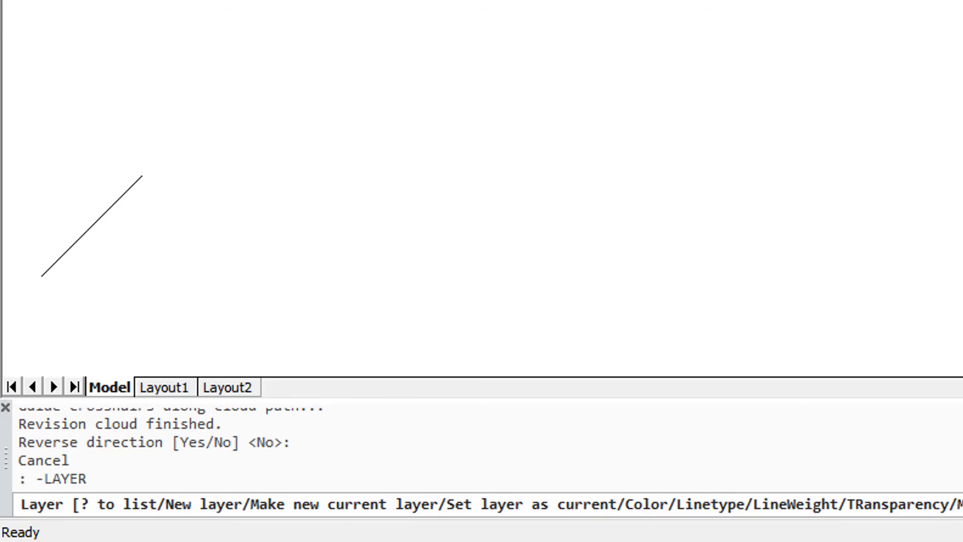
text(m)
key(Return)
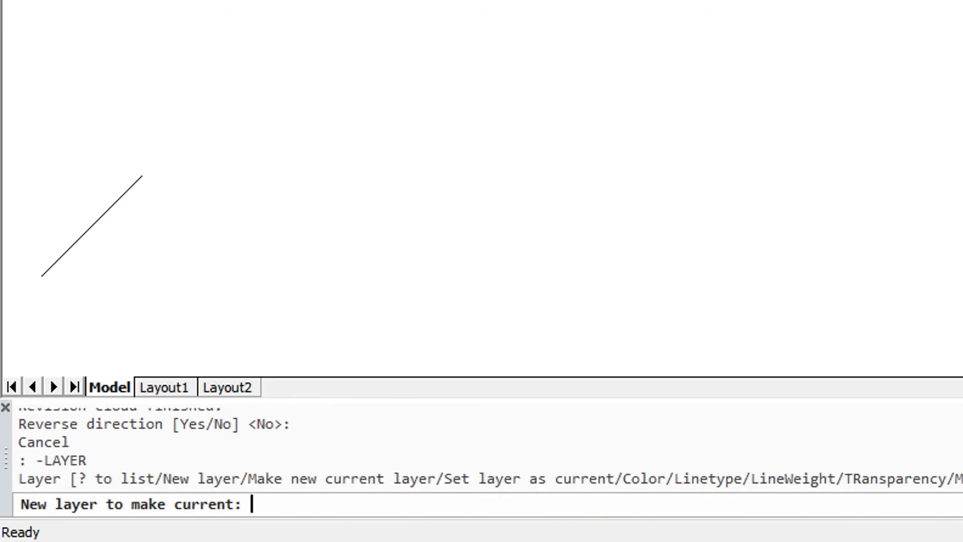
text(redline)
key(Return)
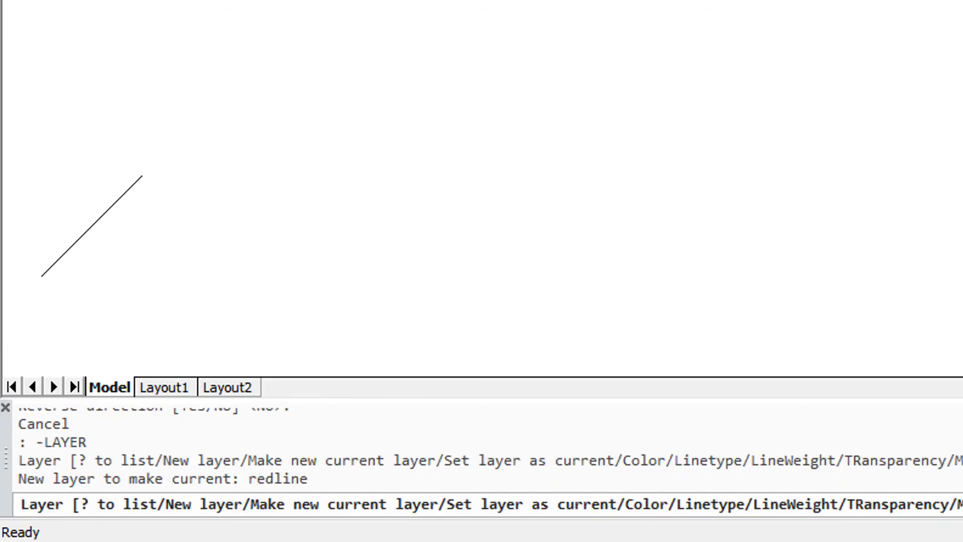
Step: Set the redline layer's colour to red and end the layer command
text(c)
key(Return)
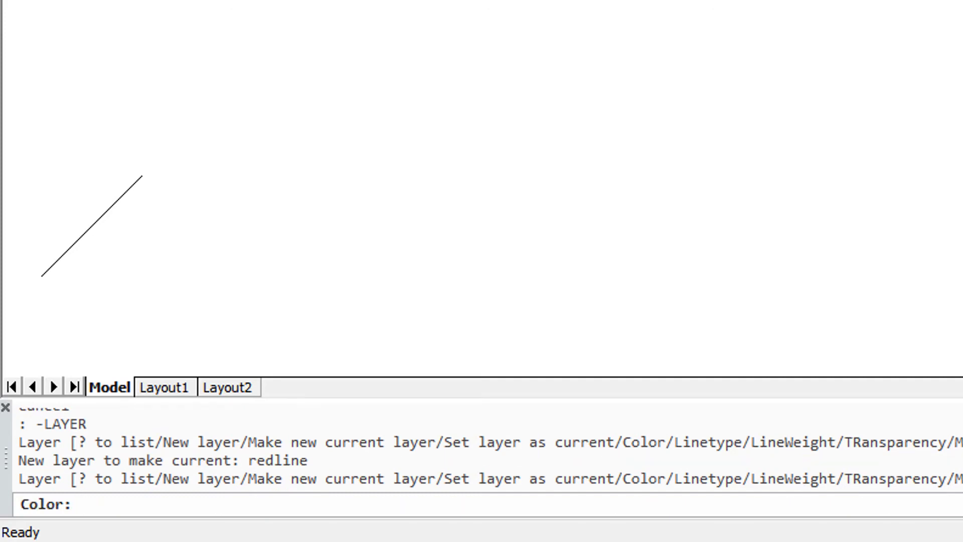
text(red)
key(Return)
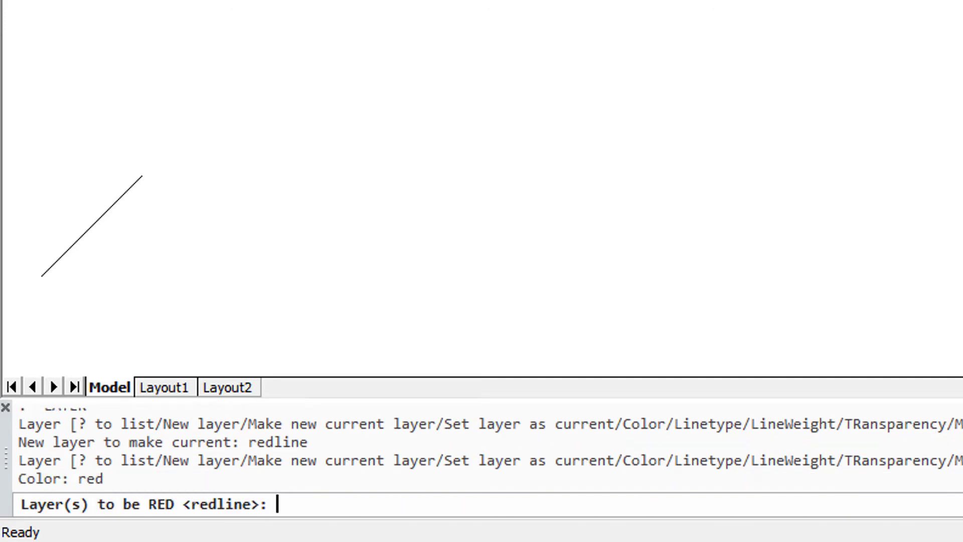
key(Return)
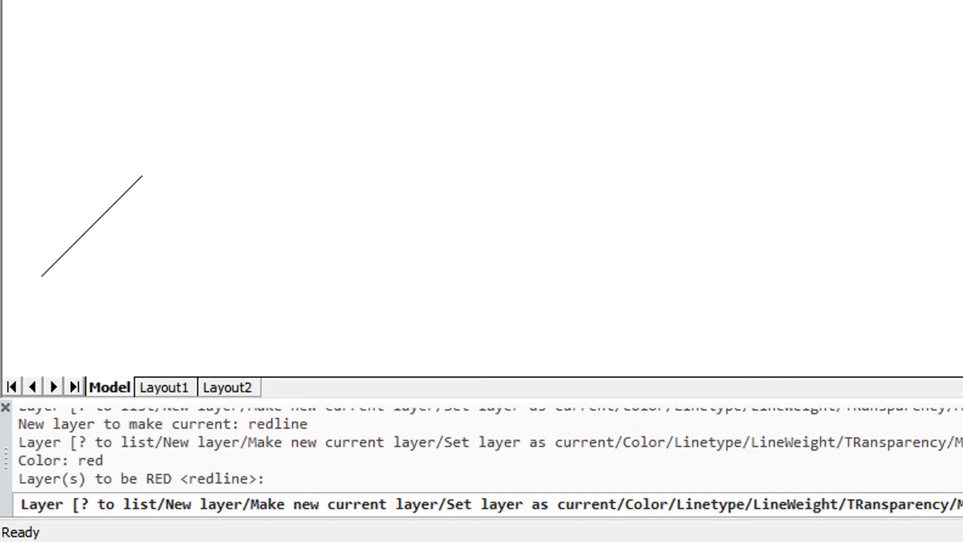
key(Return)
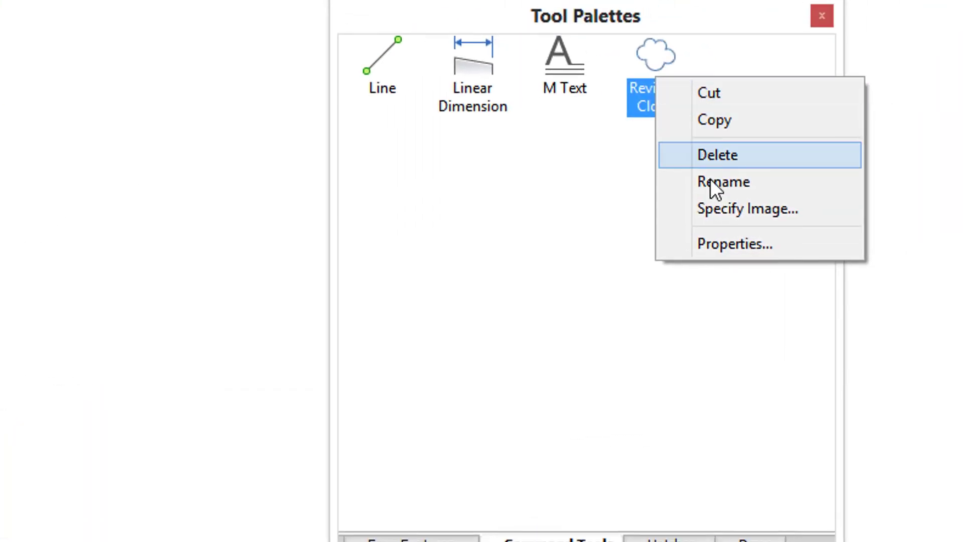
Step: Set the Revision Cloud tool's Layer property to redline, then start a red cloud with it
click(724, 245)
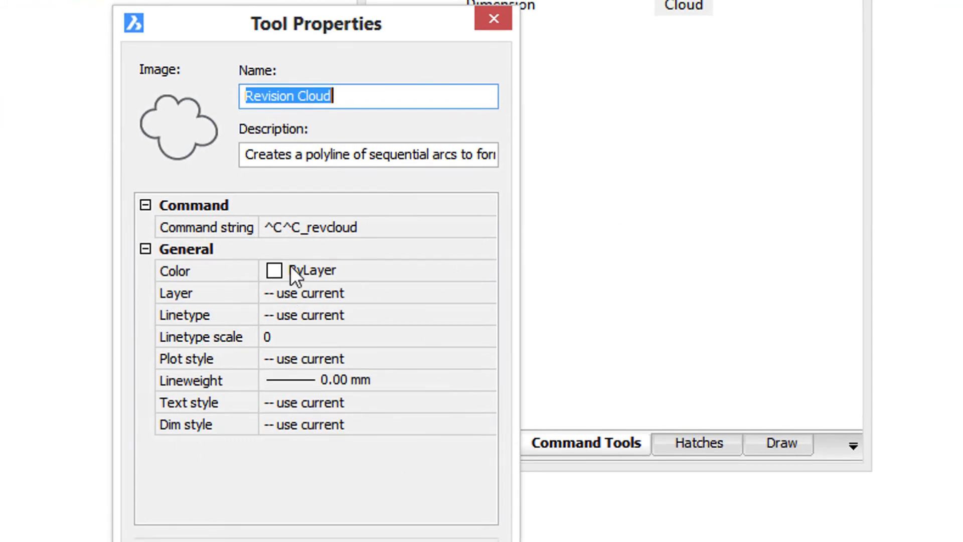
click(358, 291)
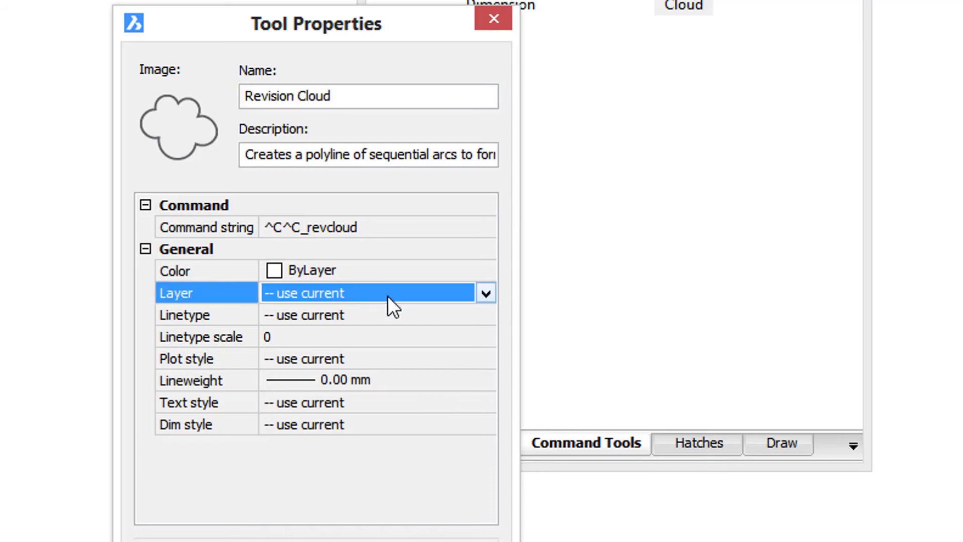
click(485, 294)
click(439, 331)
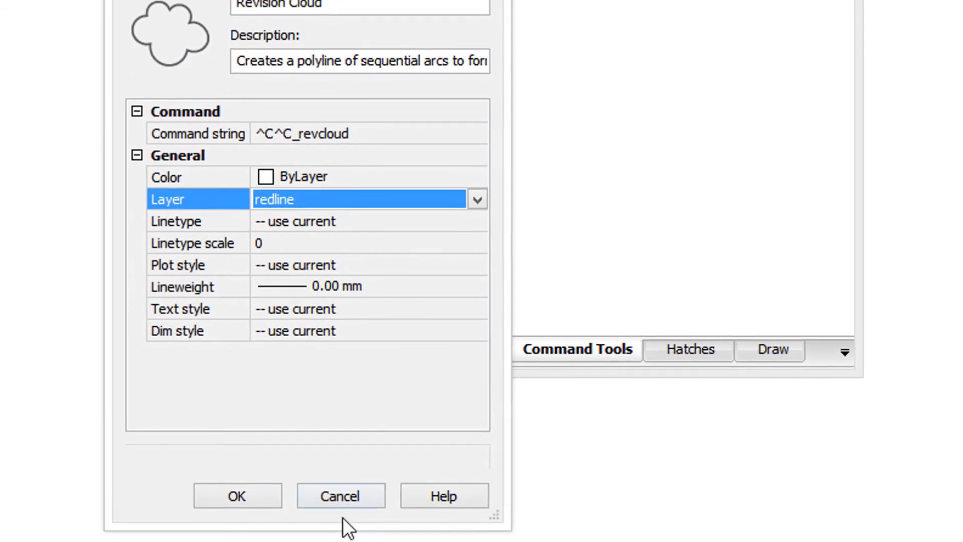
click(253, 490)
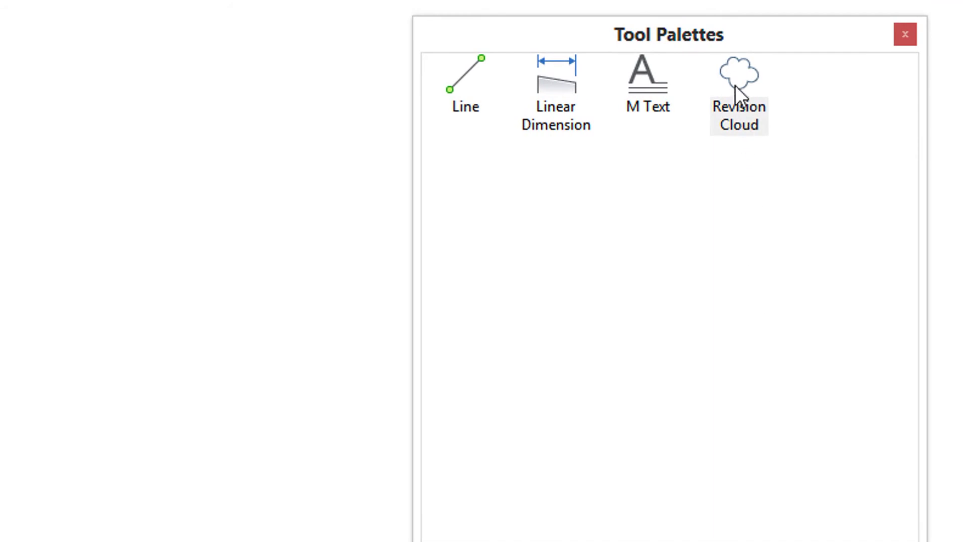
click(733, 81)
click(86, 273)
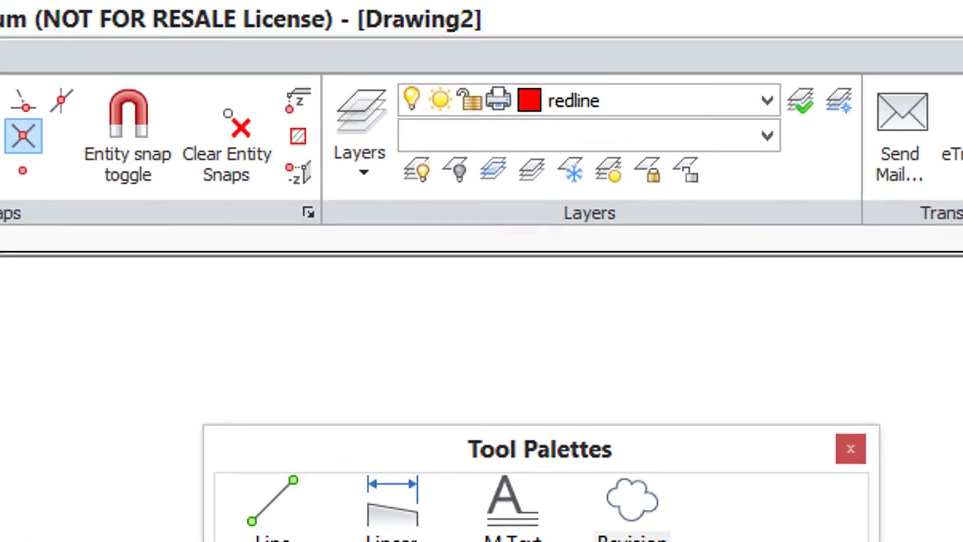
Step: Finish the red cloud, then set the REVCLOUD arc style to Calligraphy and cancel
key(Return)
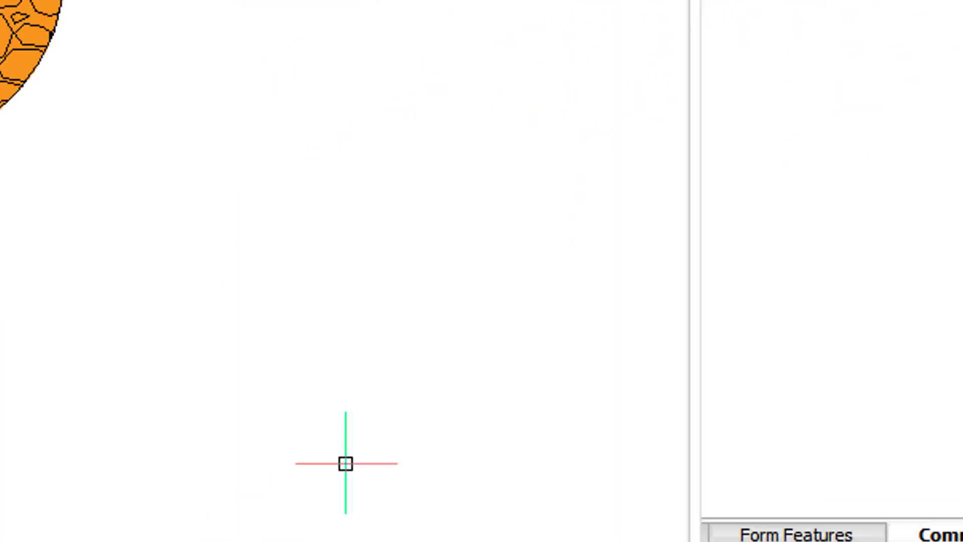
text(REVCLOUD)
key(Return)
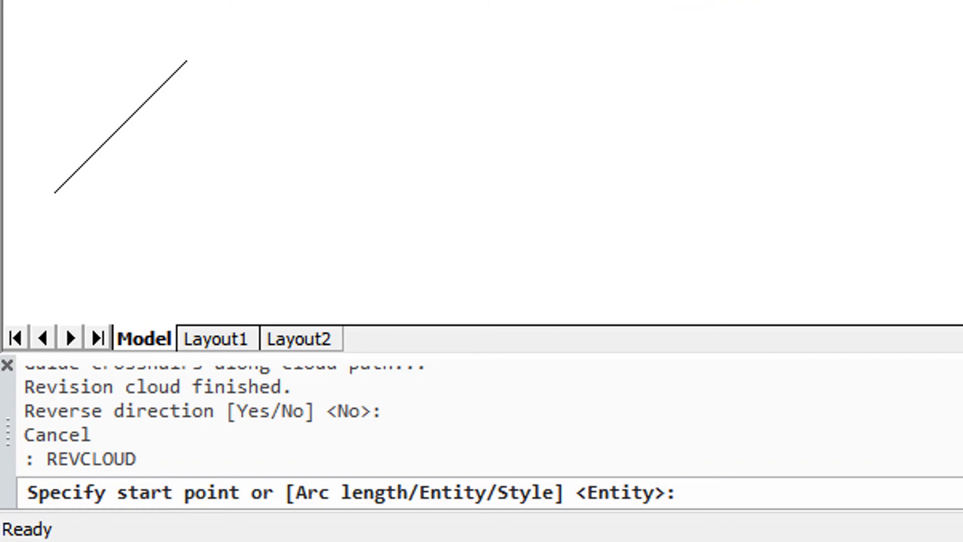
text(s)
key(Return)
text(c)
key(Return)
key(Return)
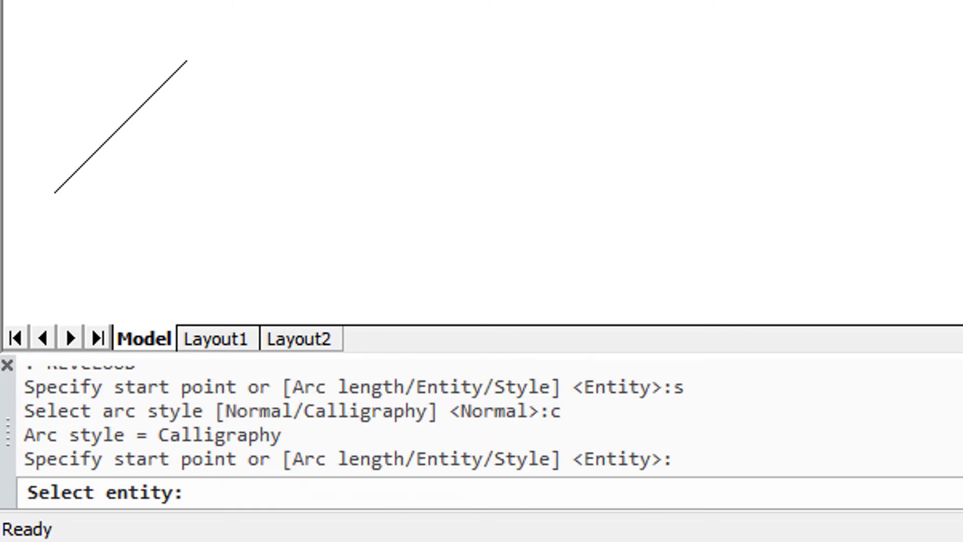
key(Escape)
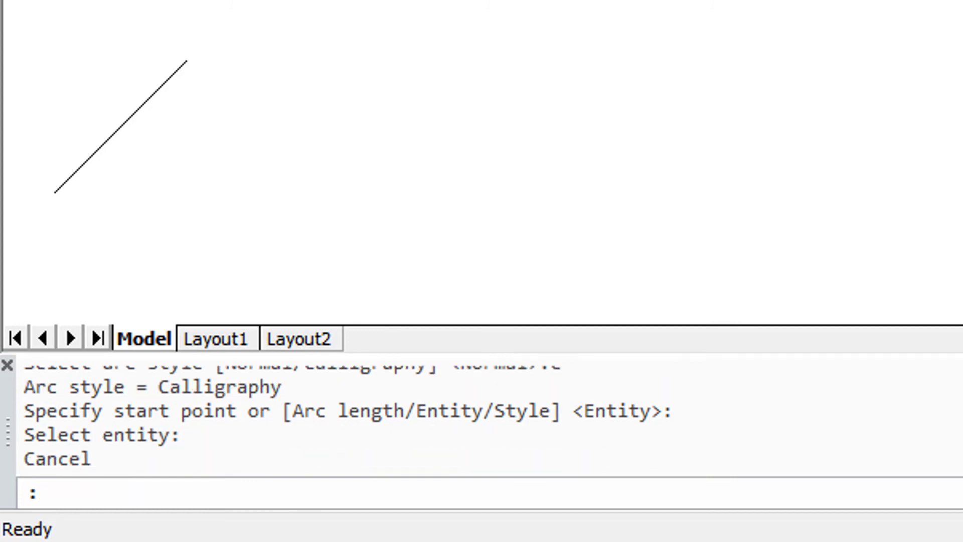
Step: Change the Revision Cloud tool's command to ^C^C_revcloud;s;c; and start a red calligraphy cloud
right_click(618, 157)
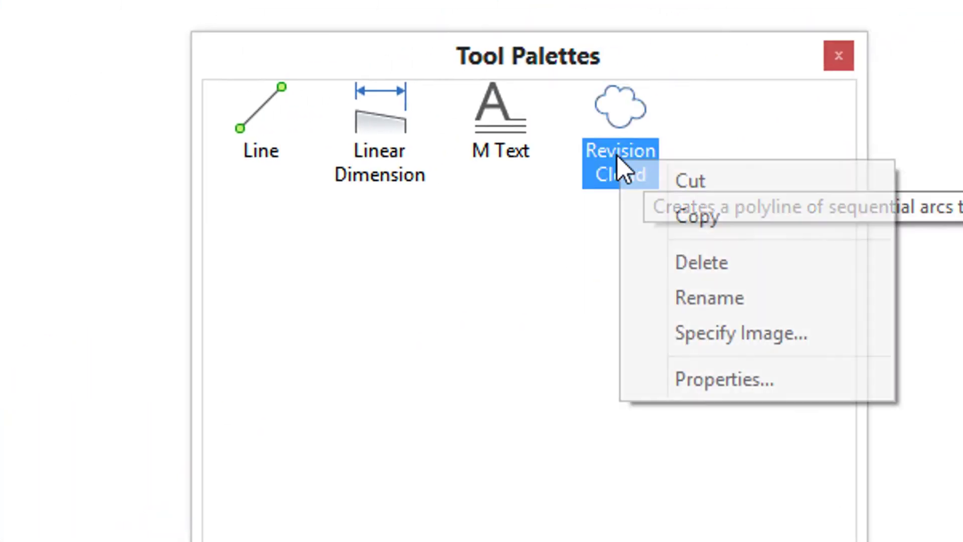
click(727, 387)
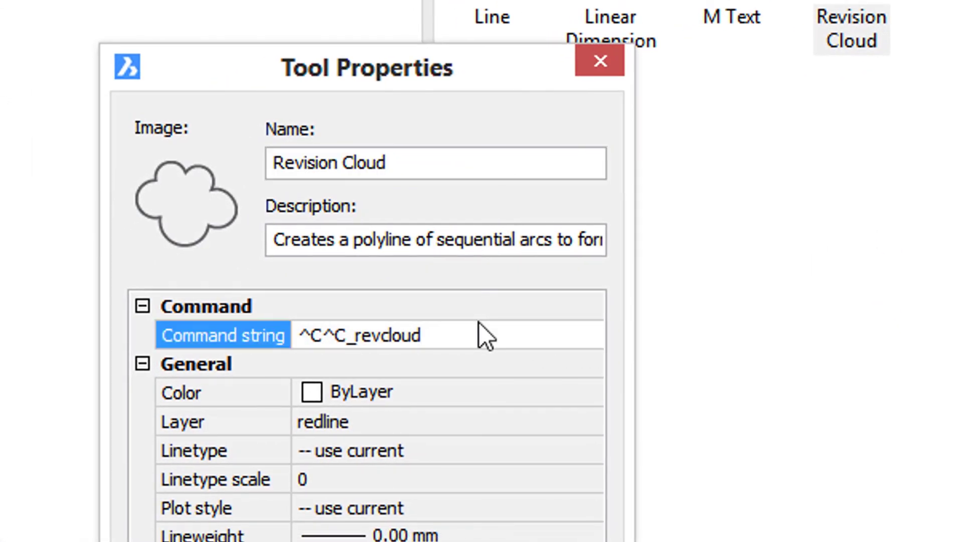
text(;s;c;)
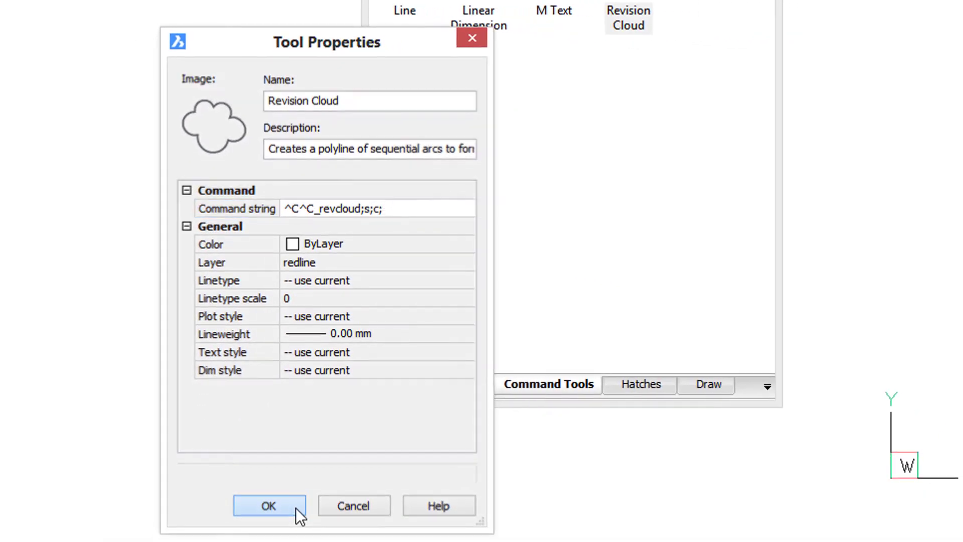
click(296, 506)
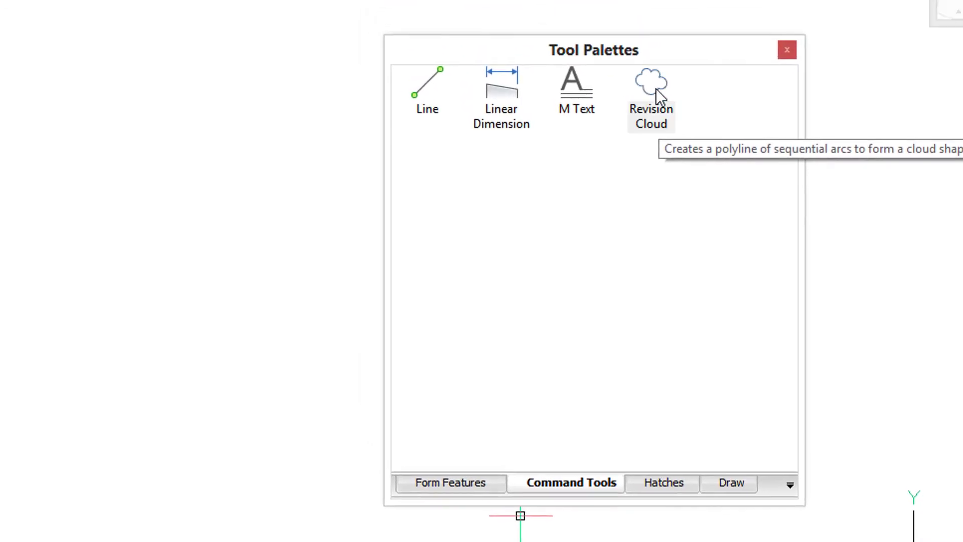
click(654, 92)
click(104, 207)
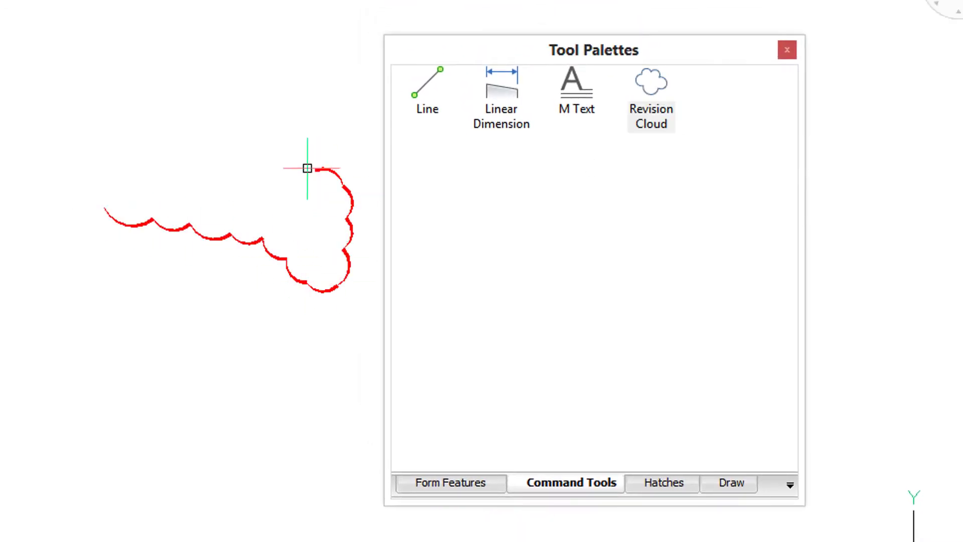